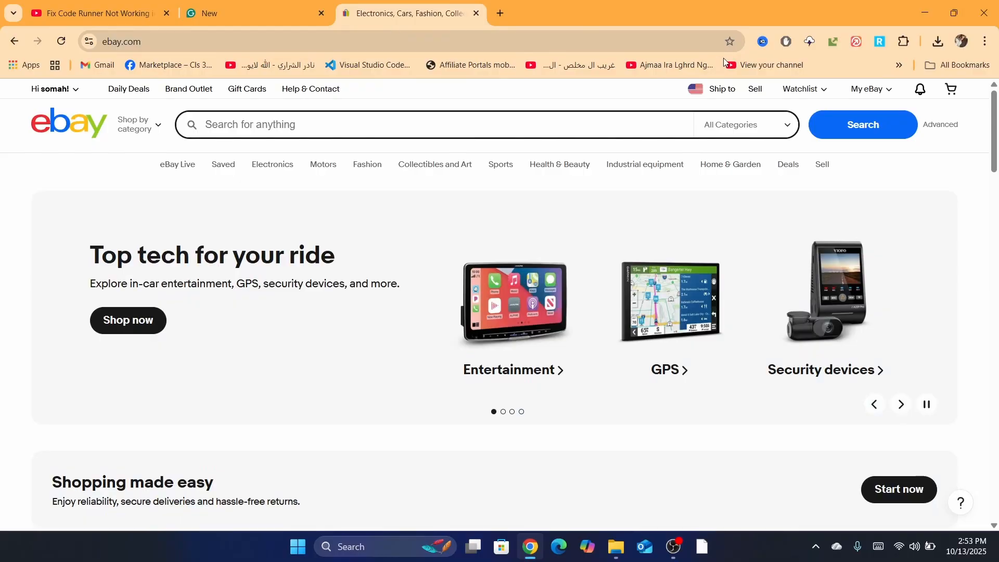
Step: Start a new listing from the seller page and search the catalog for "Silver-Tone Sterling Look Handmade Black"
left_click(755, 96)
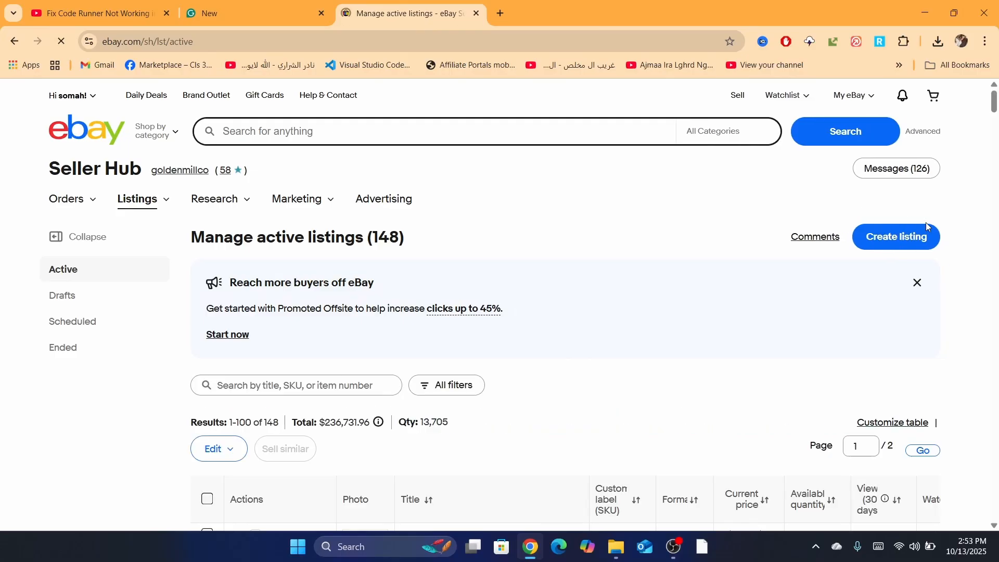
left_click(902, 297)
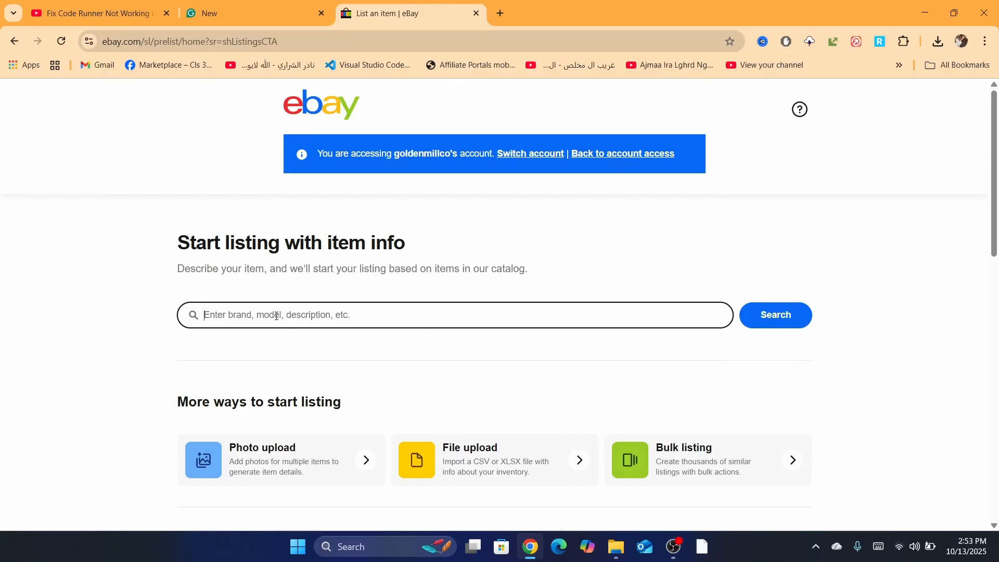
type("Silver-Tone Sterling Look Handmade Black")
key("Return")
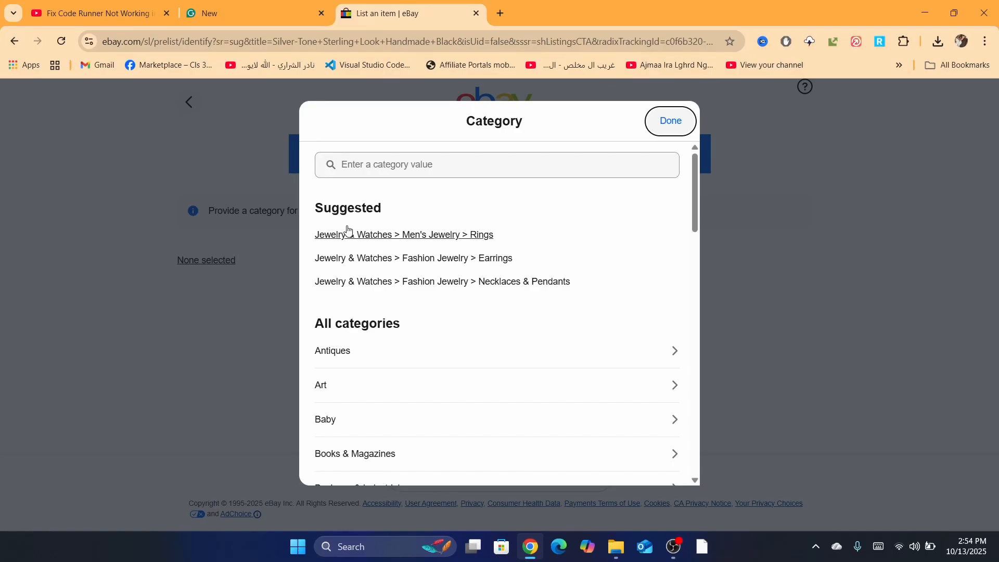
Step: Choose the category Men's Jewelry > Rings and the condition "New with packaging", and continue to the listing form
left_click(349, 234)
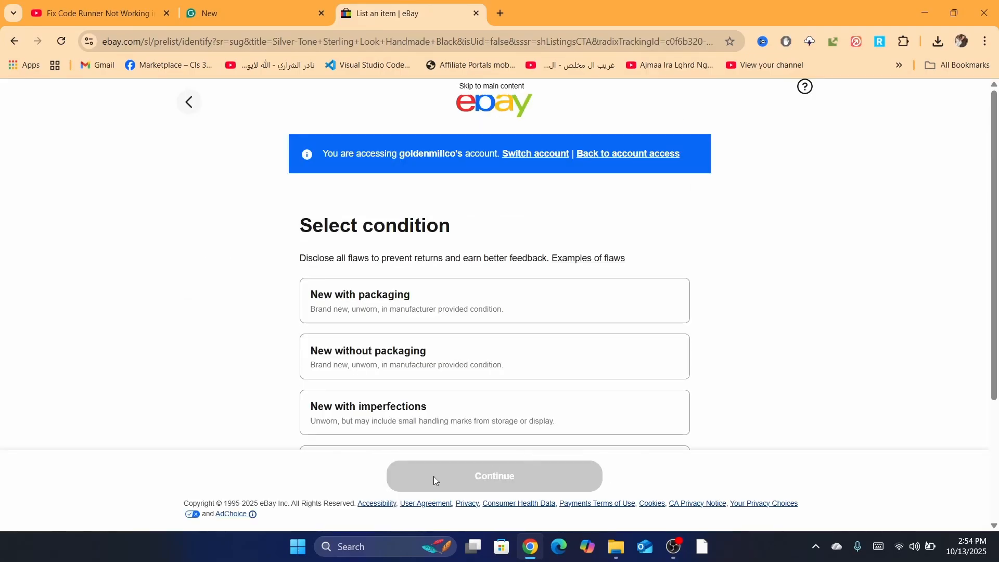
left_click(368, 308)
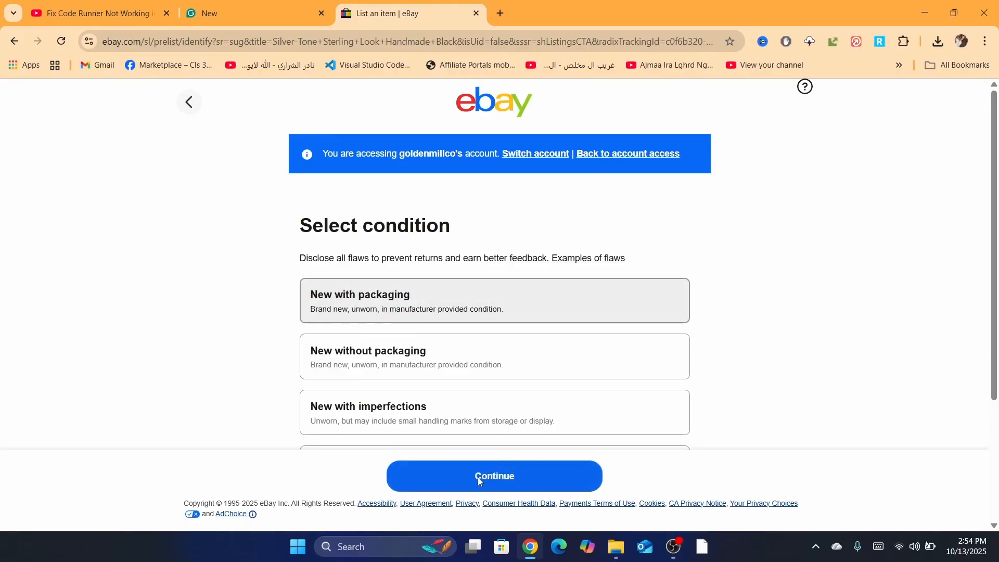
scroll(996, 274, "down", 2)
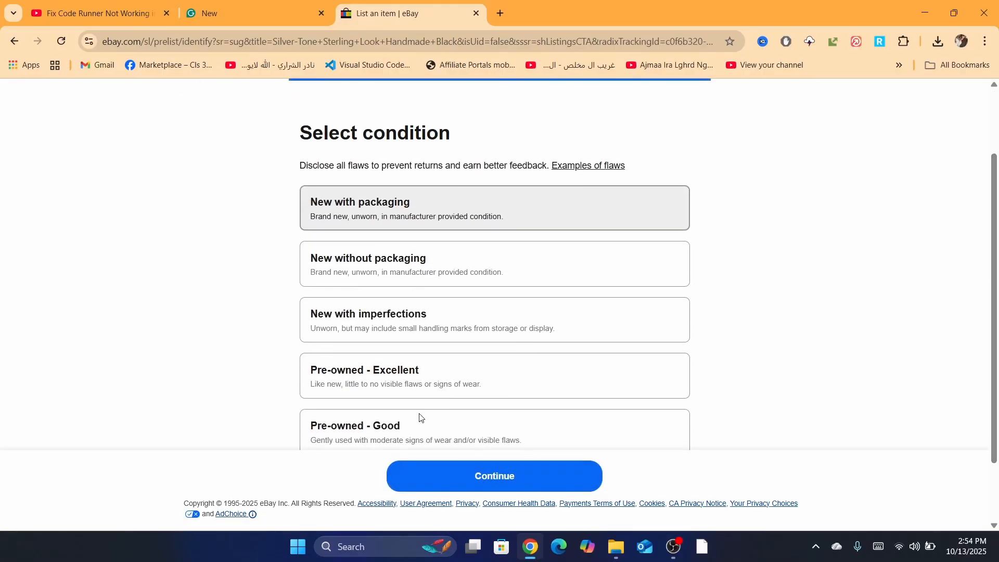
left_click(459, 471)
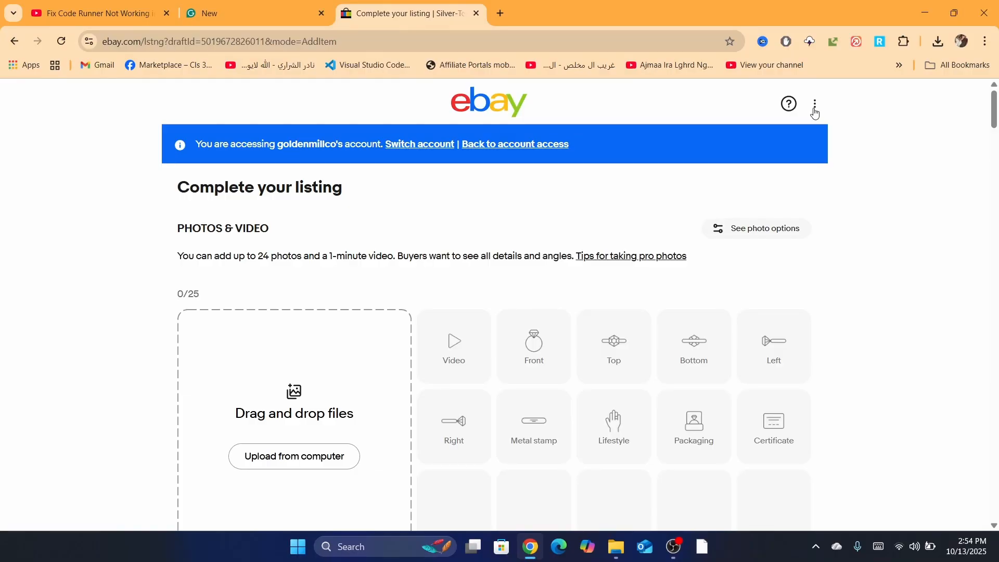
Step: Check the Variations option in the listing settings and close the settings
left_click(815, 108)
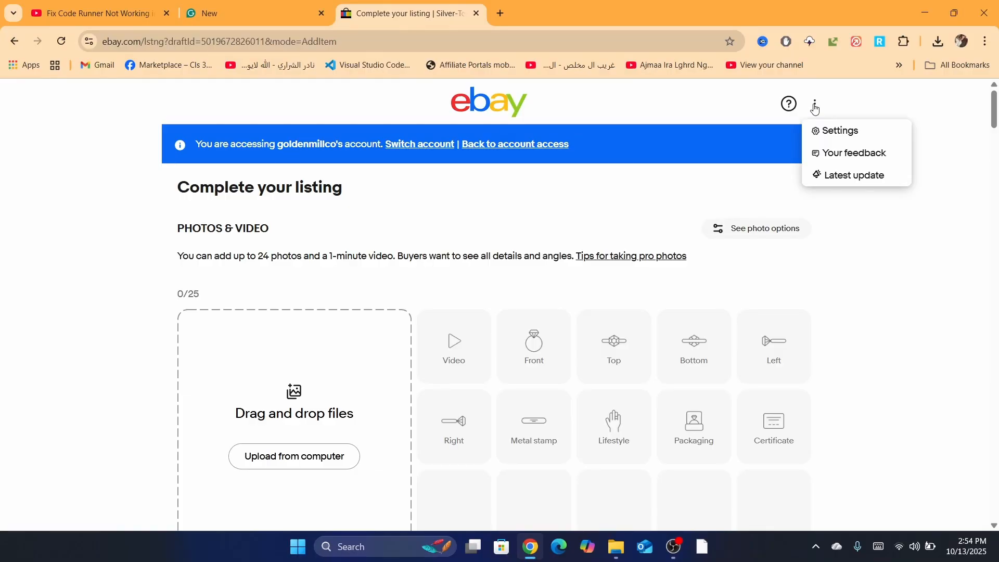
left_click(832, 131)
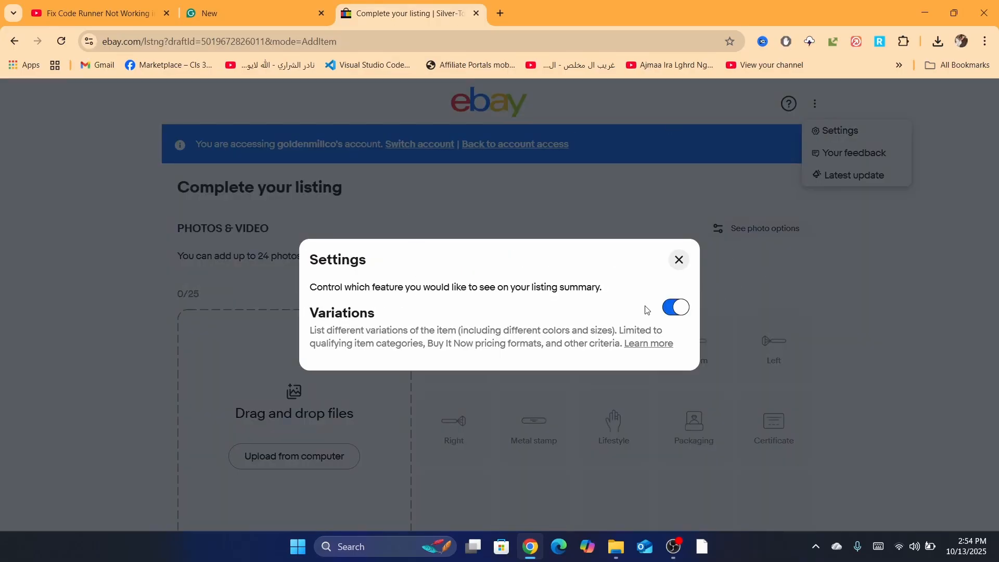
left_click(656, 216)
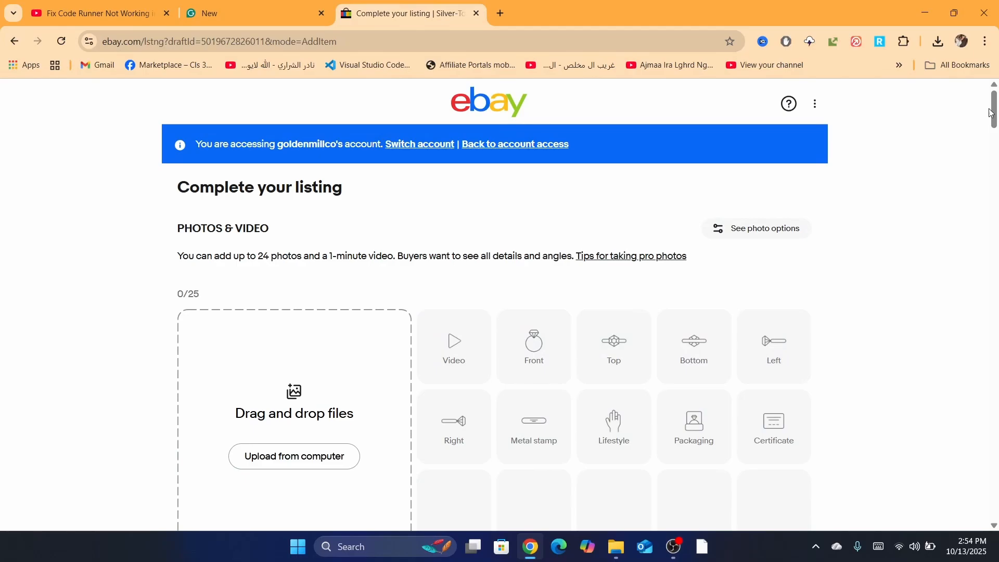
Step: Open the Variations section of the listing for editing
left_click_drag(990, 113, 995, 249)
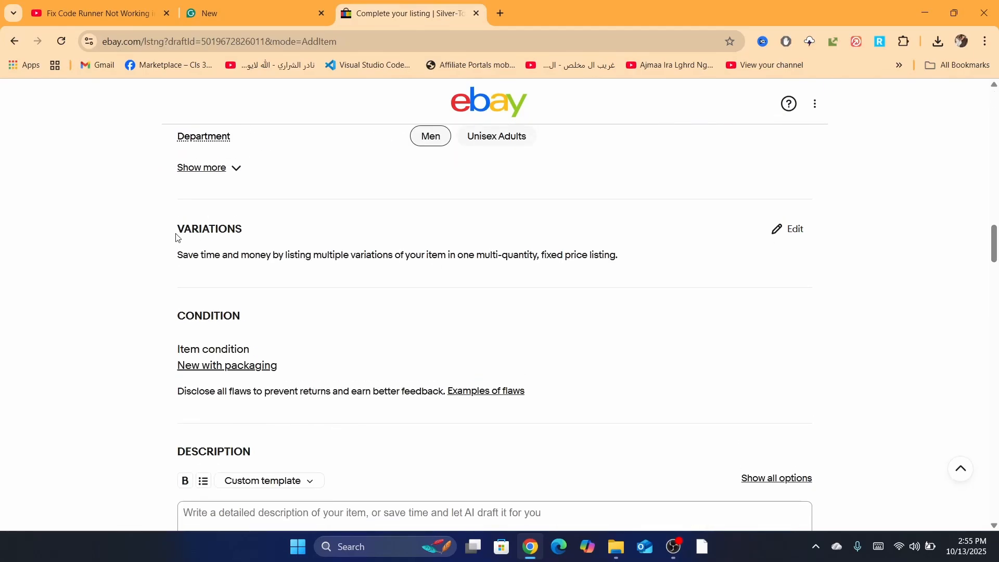
left_click_drag(175, 235, 262, 230)
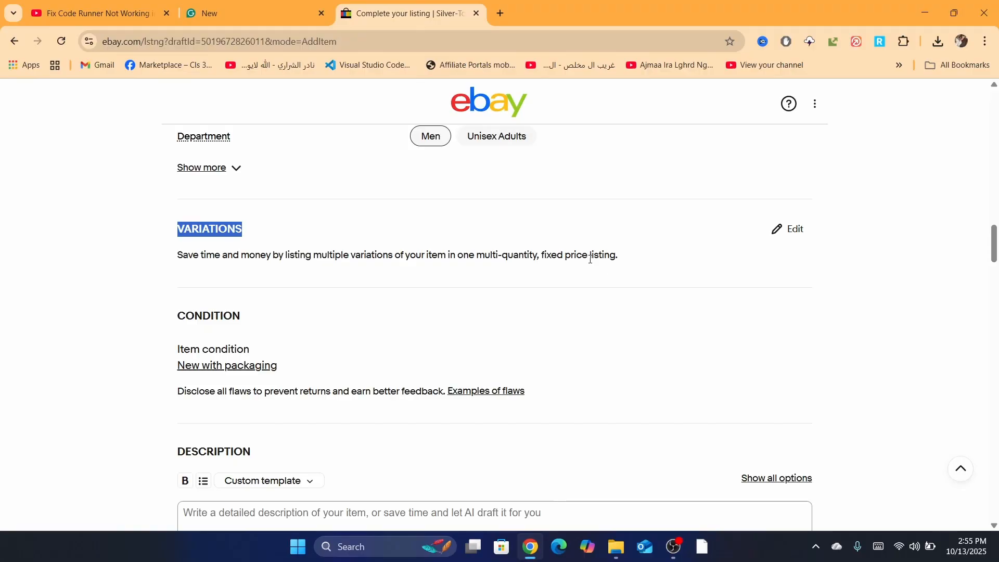
left_click(798, 232)
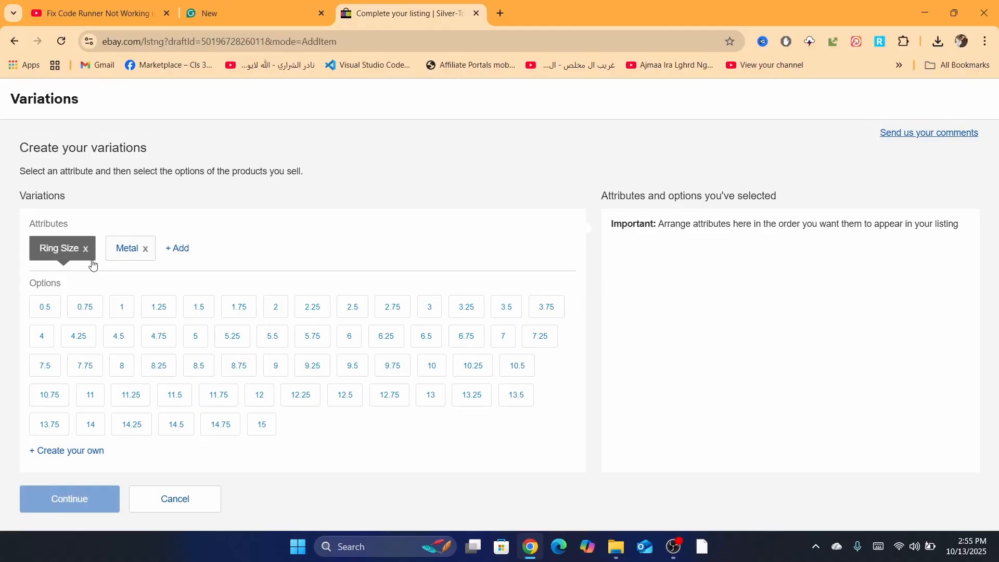
left_click(372, 41)
type("Silver-Tone Sterling Look Handmade Black")
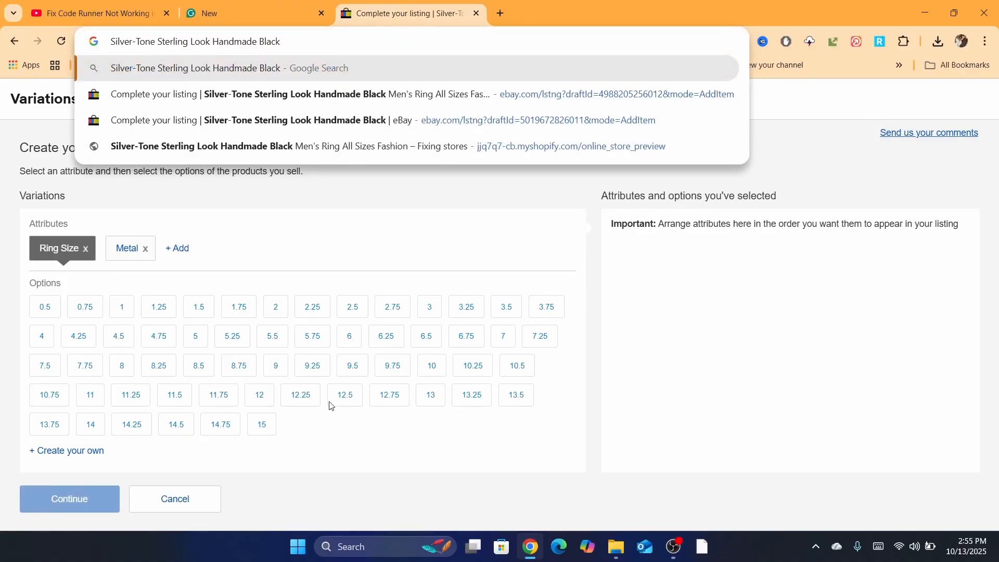
key("Return")
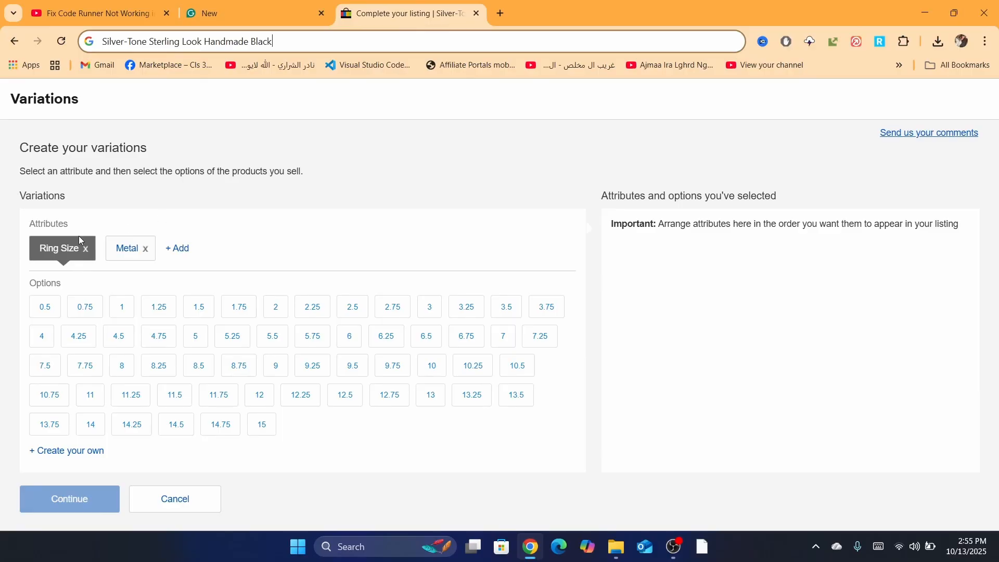
Step: Remove the Ring Size and Metal attributes from the variations
scroll(82, 246, "up", 3)
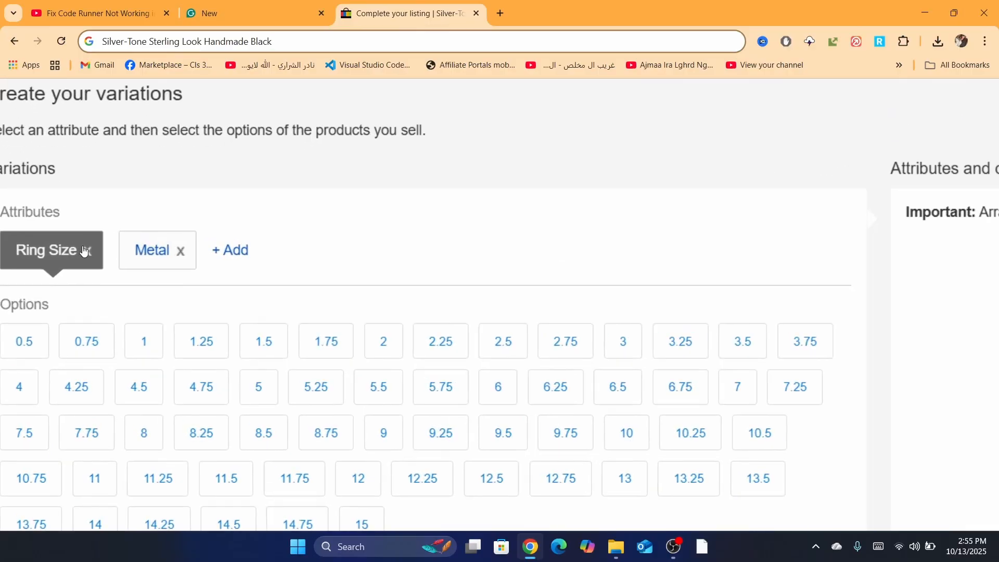
scroll(83, 251, "up", 2)
left_click(88, 259)
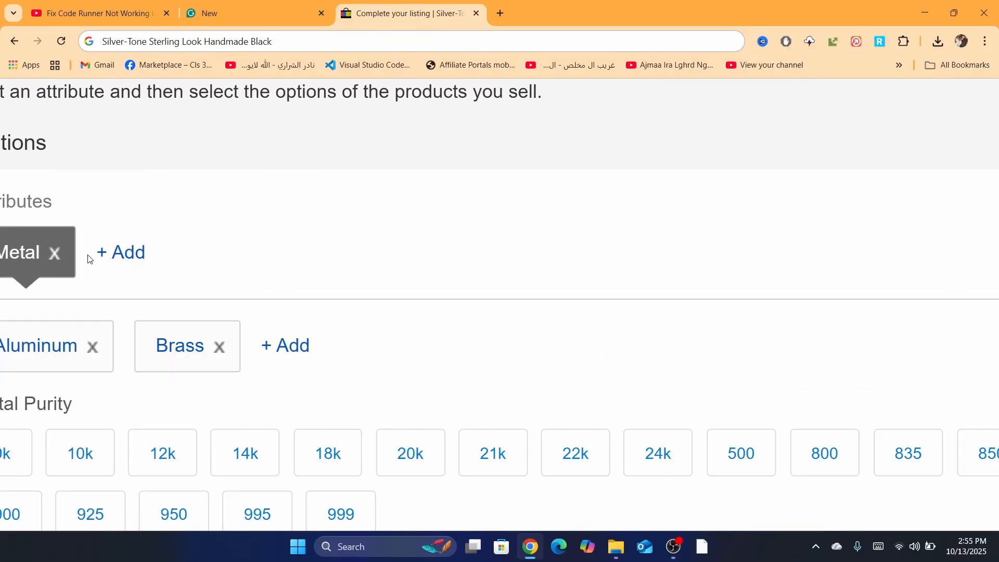
left_click(52, 260)
scroll(234, 212, "down", 5)
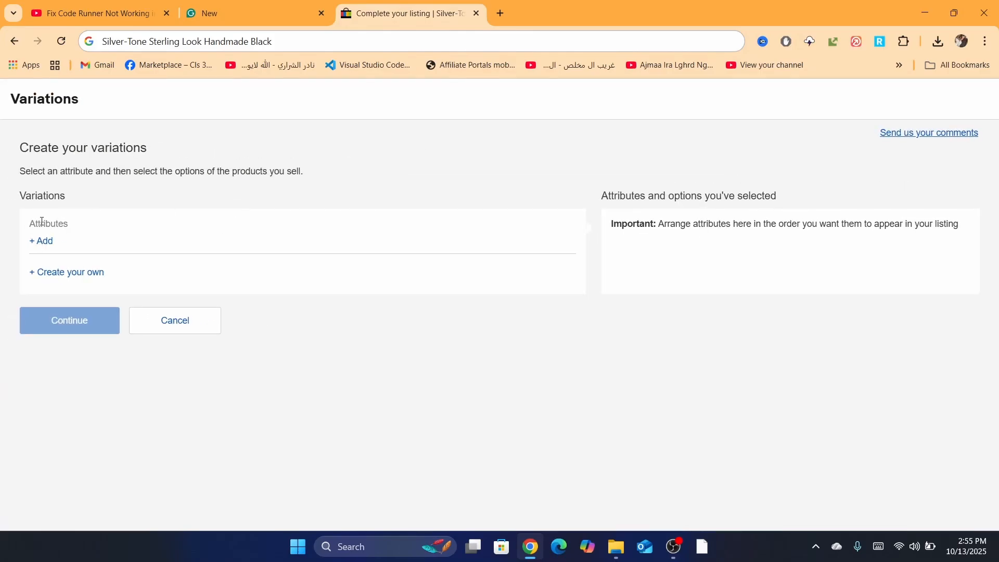
Step: Add a custom variation attribute named "Colors"
left_click(42, 241)
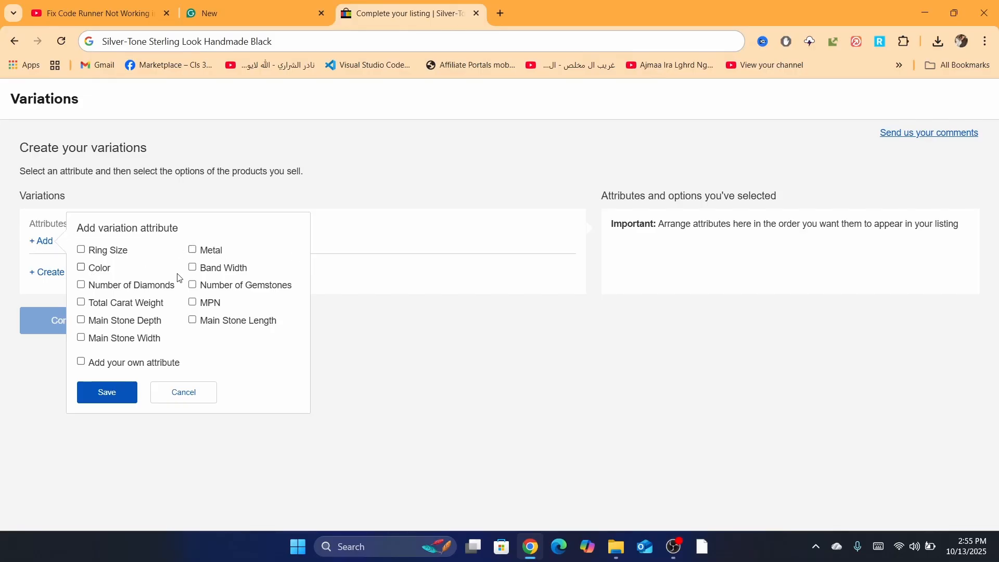
left_click(100, 367)
left_click(140, 409)
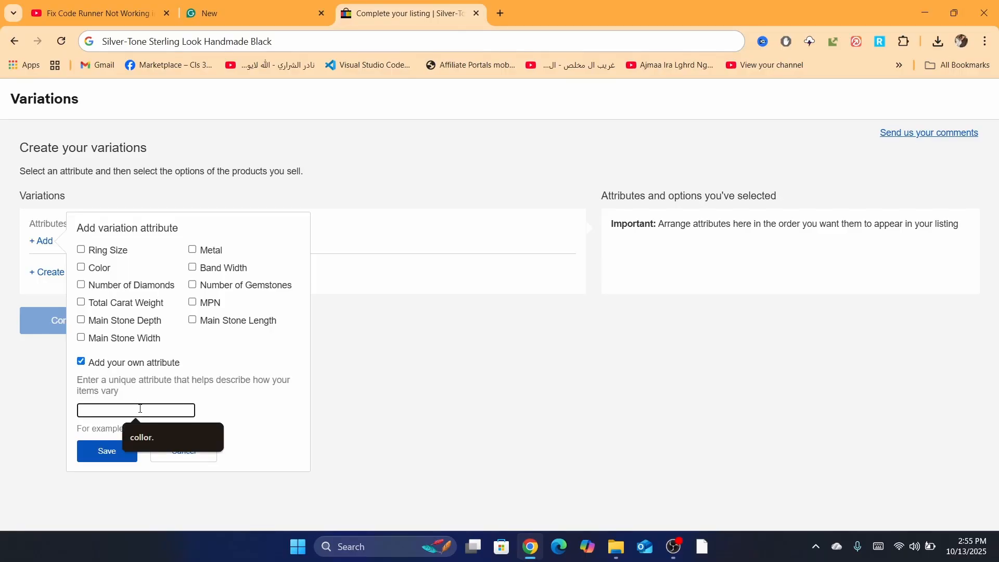
type("Colors")
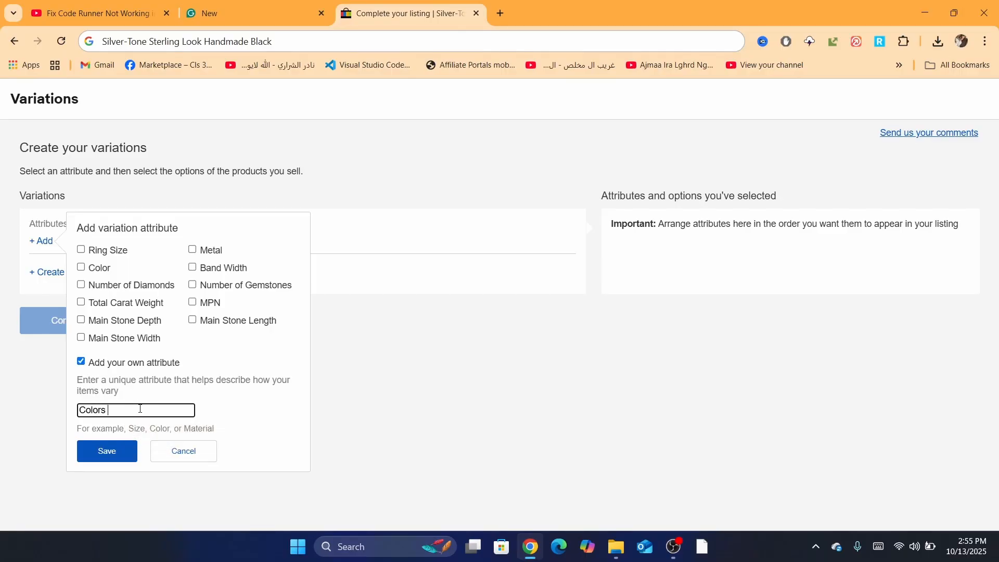
left_click(99, 447)
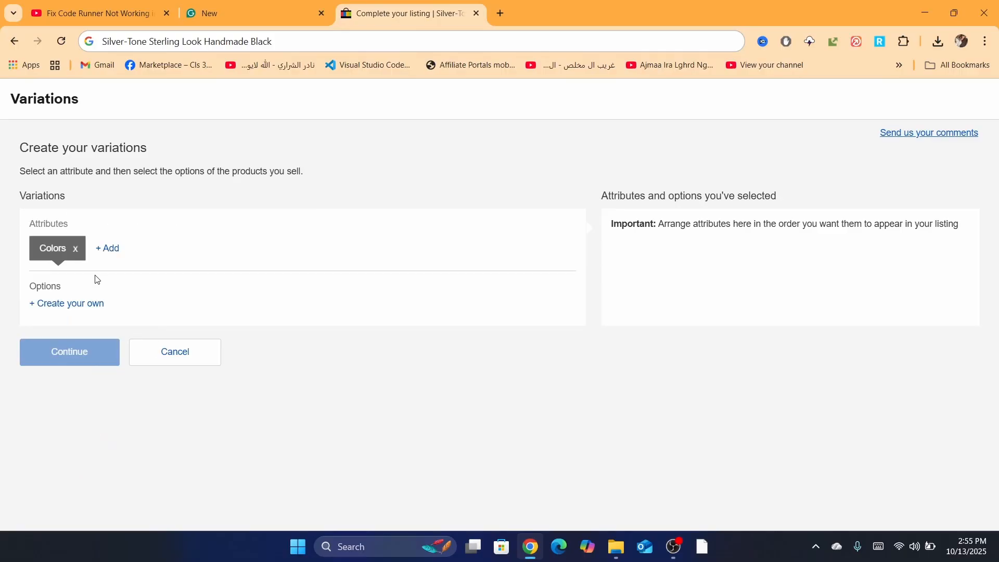
Step: Add a second custom variation attribute named "size :"
left_click(112, 248)
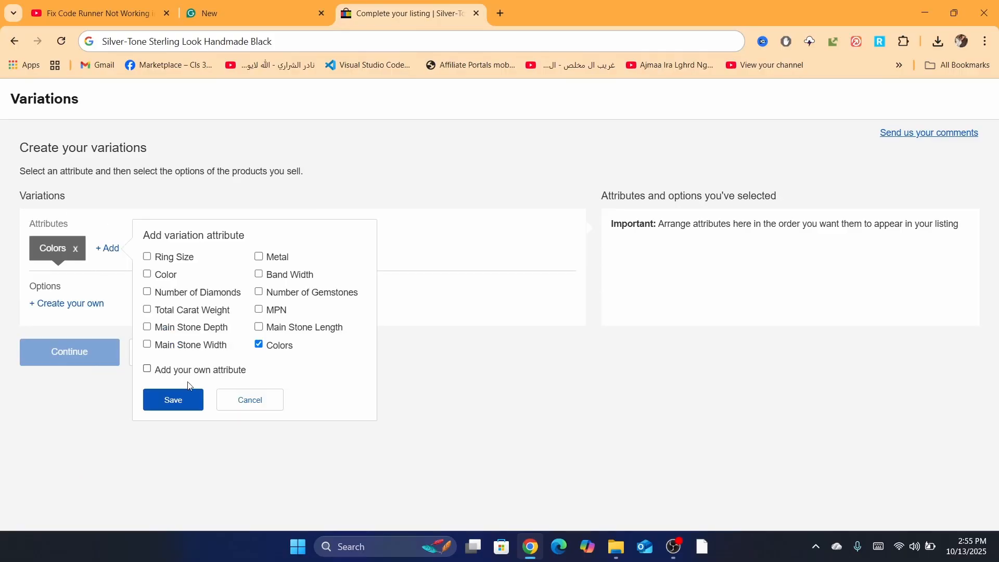
left_click(171, 373)
type("S")
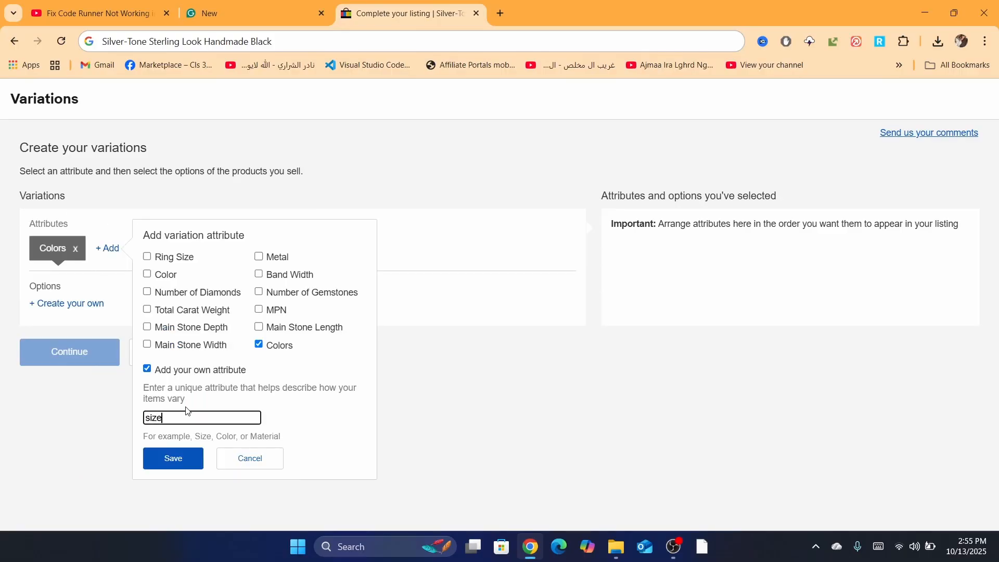
type("ize :")
key("Return")
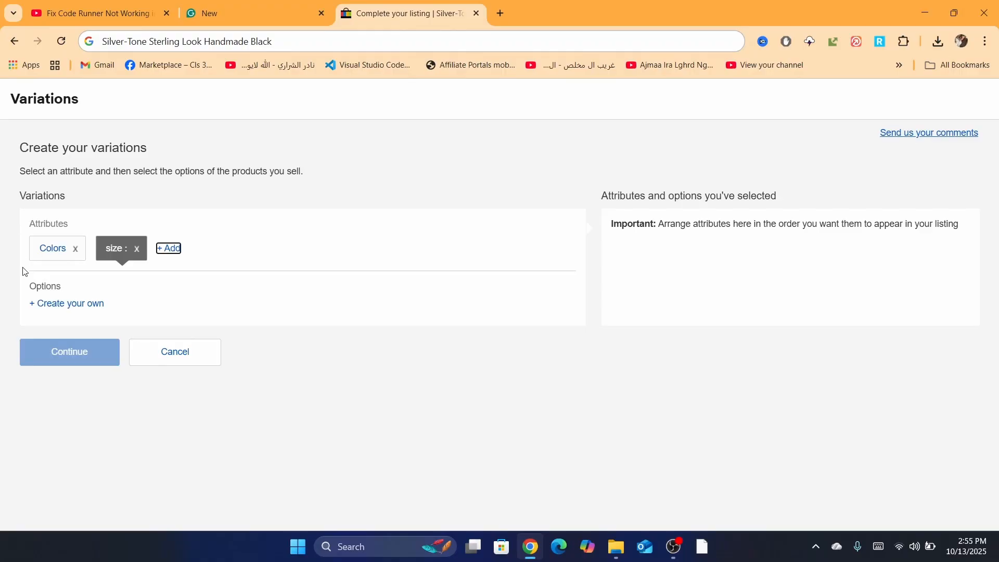
Step: Create the custom options "red" and "yellow" for the Colors attribute
left_click(38, 255)
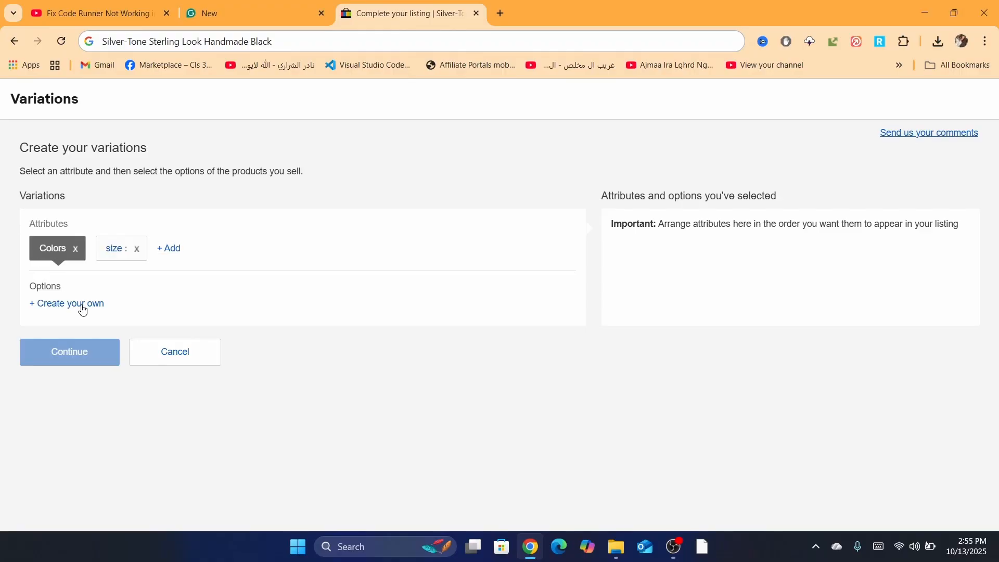
left_click(59, 307)
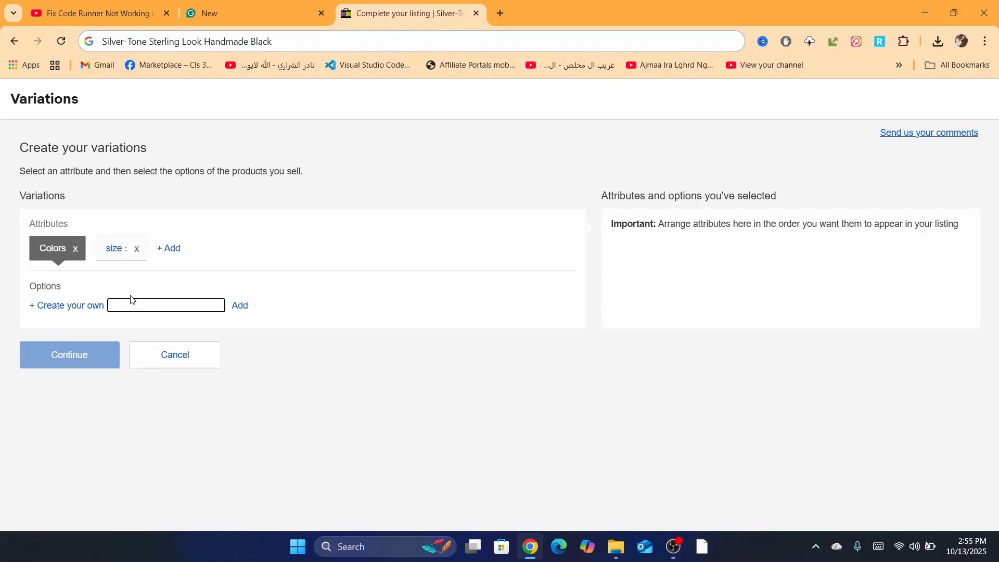
type("red")
key("Return")
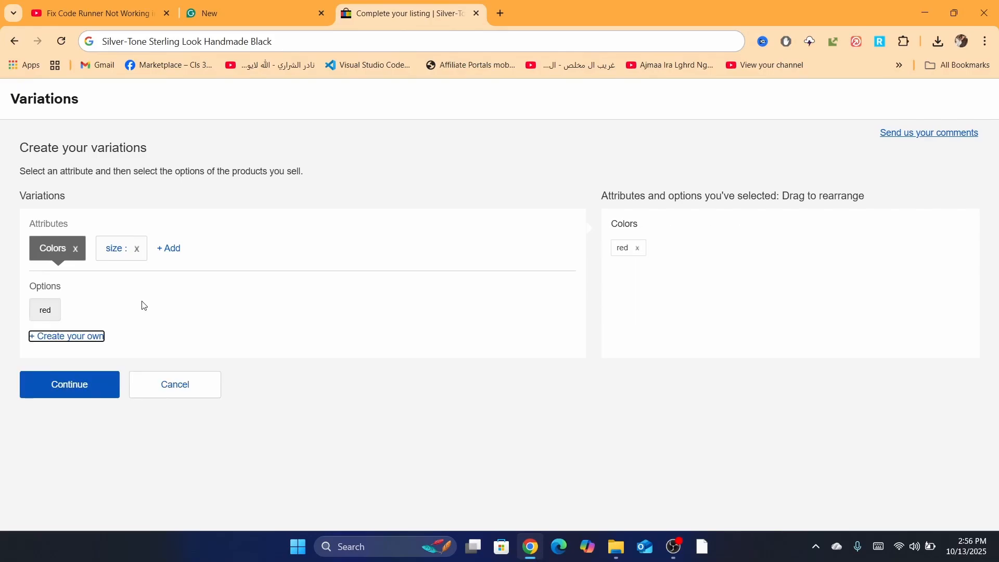
left_click(82, 338)
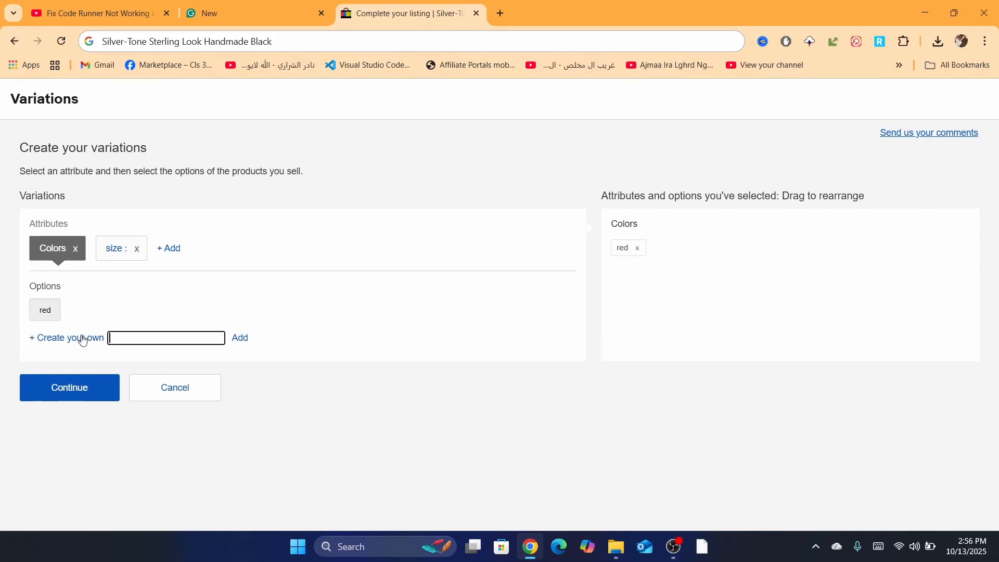
type("yellow")
left_click(239, 338)
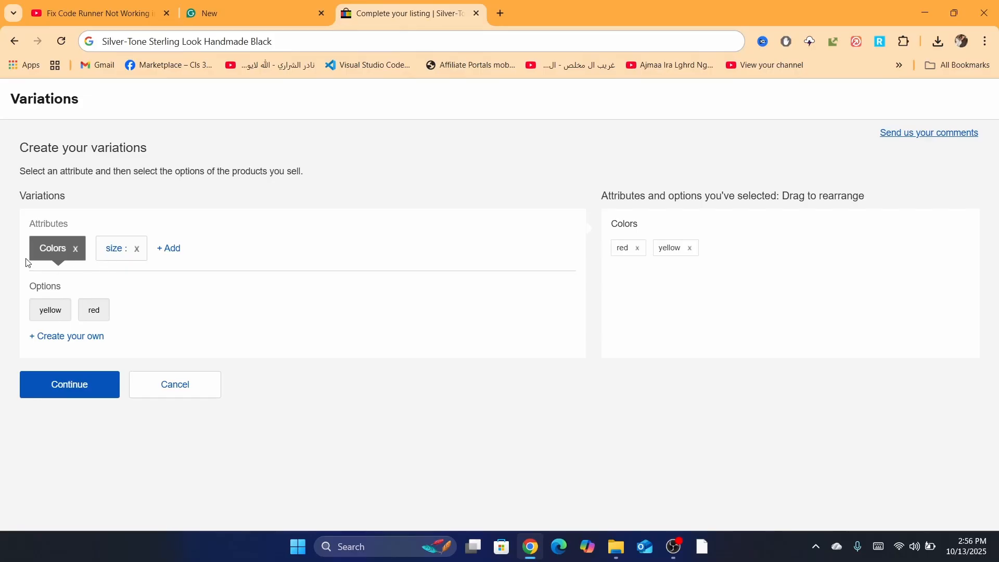
Step: Create the custom options "xl", "m" and "xxl" for the size attribute and continue to the variation details
left_click(112, 255)
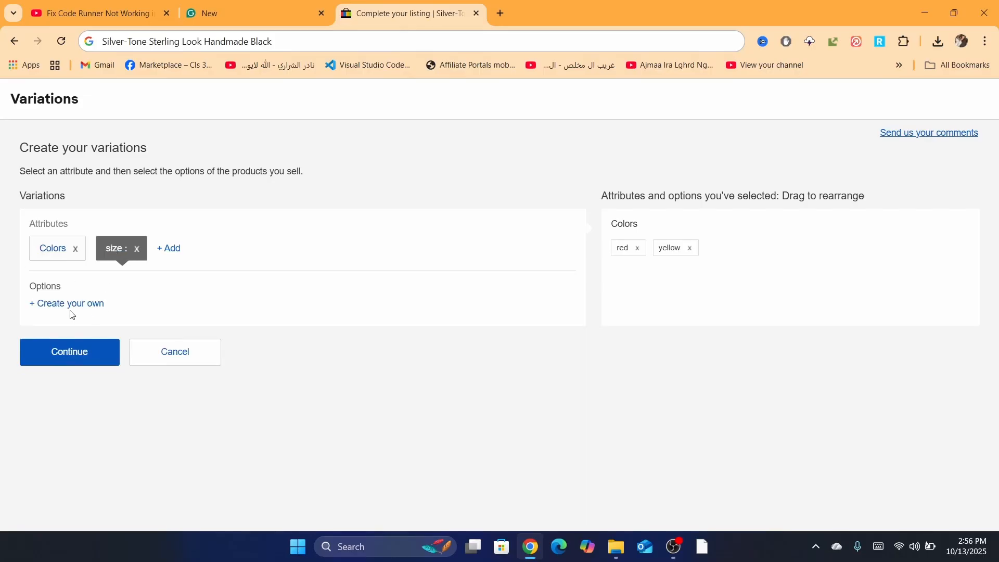
left_click(56, 306)
type("xl")
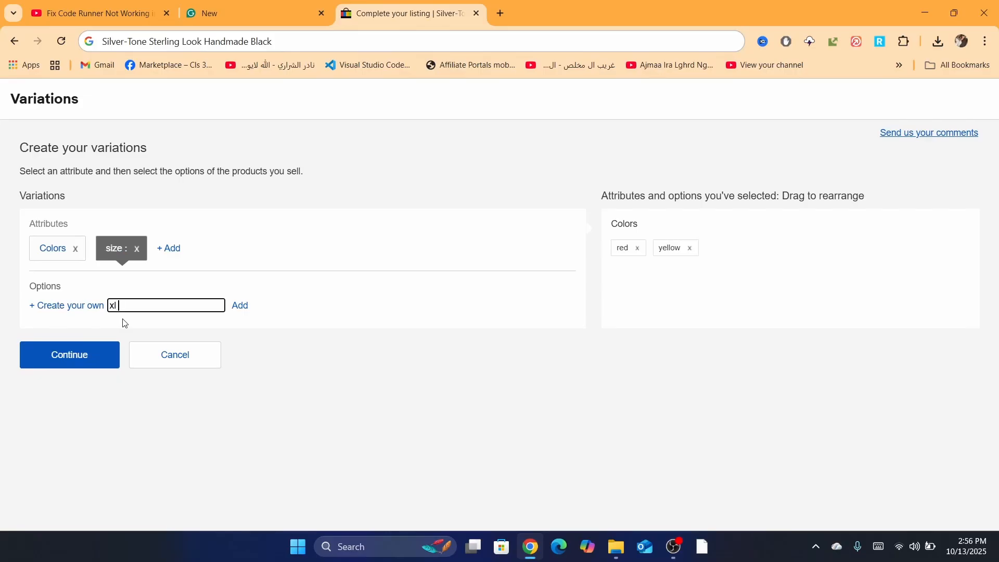
key("Return")
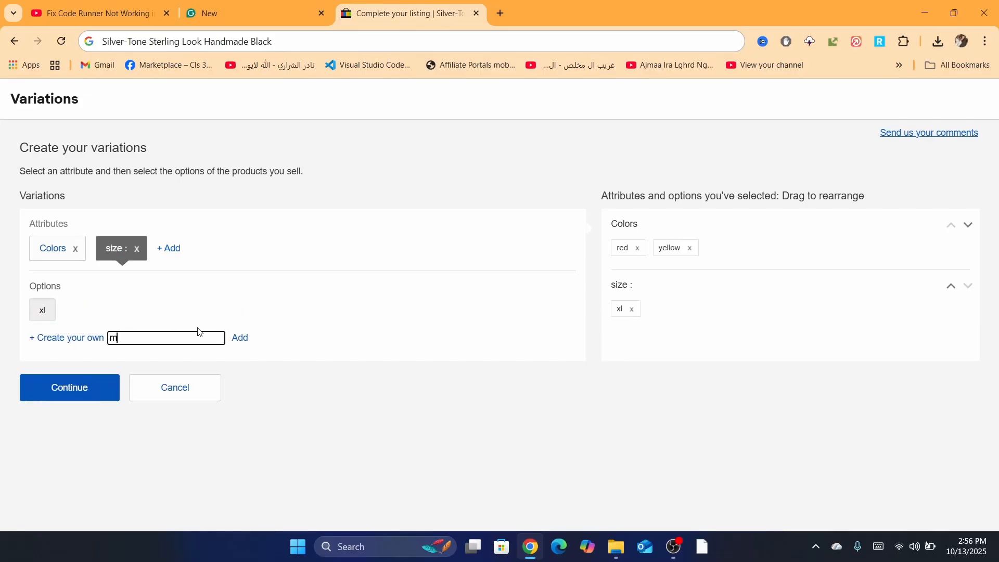
left_click(240, 338)
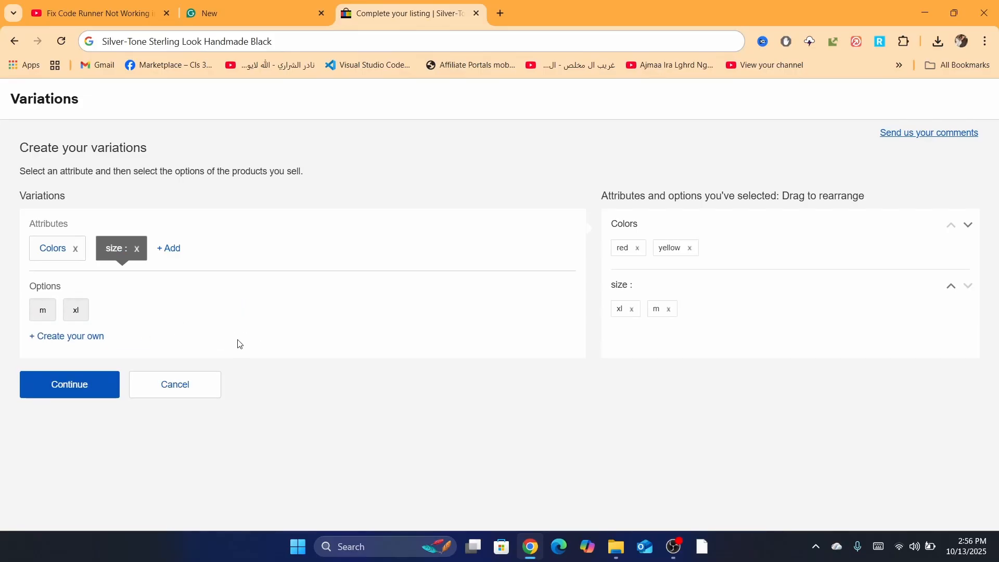
left_click(84, 339)
left_click(153, 339)
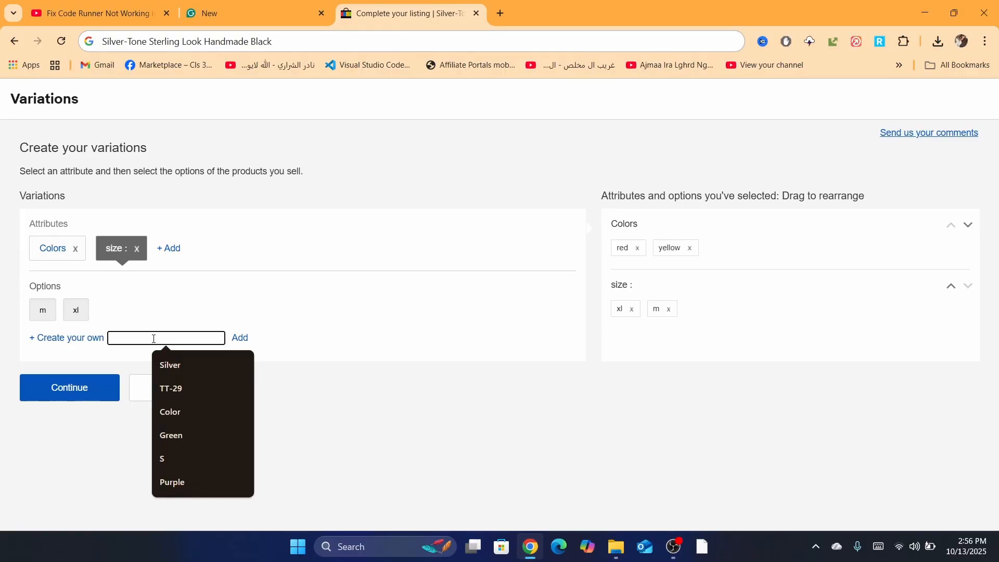
type("xxl")
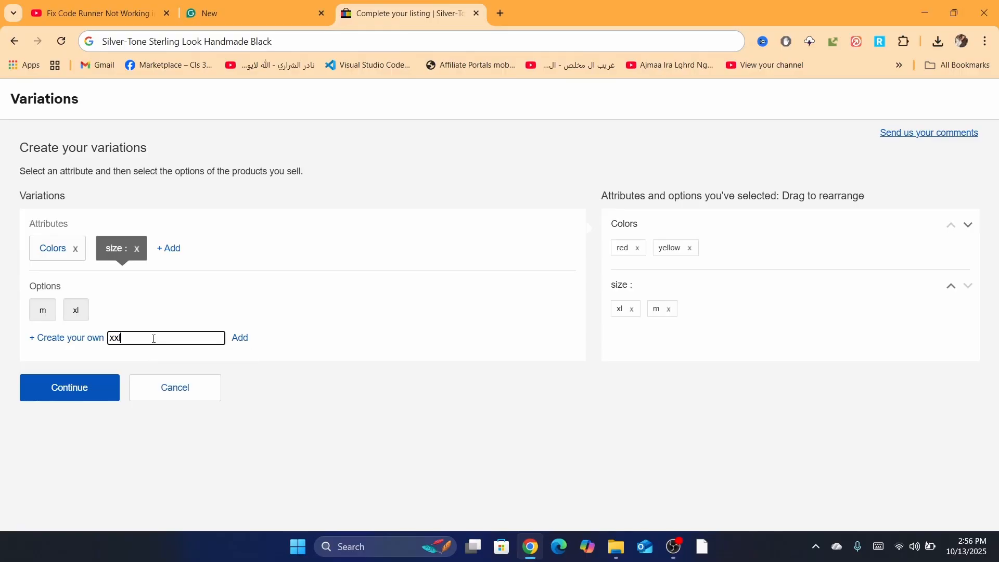
left_click(240, 338)
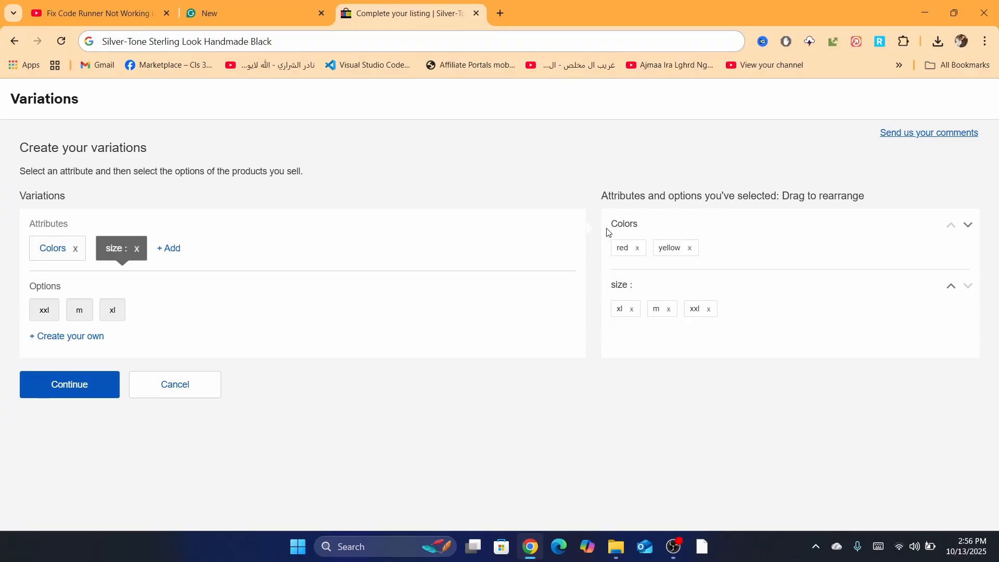
left_click_drag(607, 230, 737, 292)
left_click(55, 389)
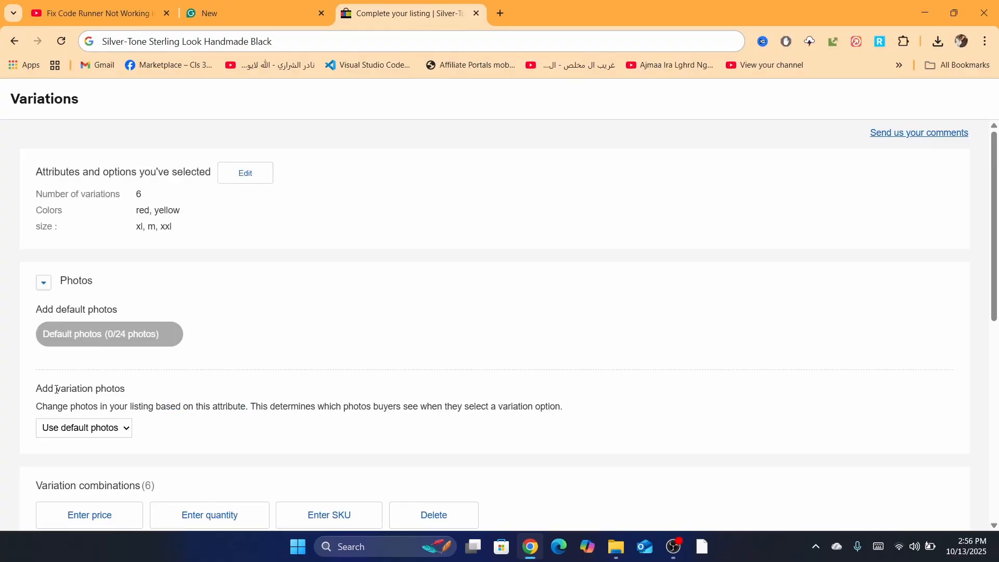
Step: Select all variation combinations and set their price to 30 in bulk
scroll(521, 147, "down", 12)
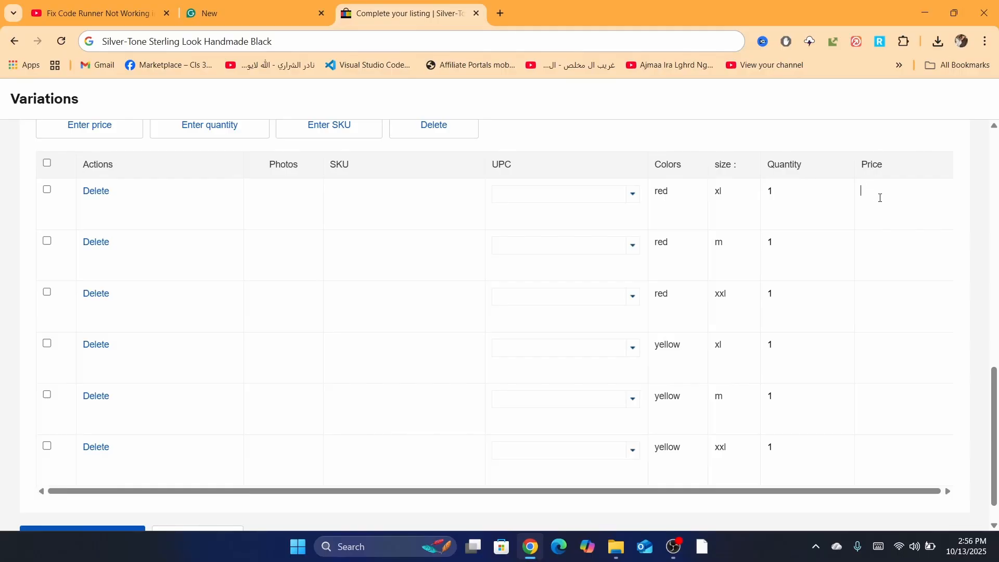
left_click(774, 147)
left_click(46, 164)
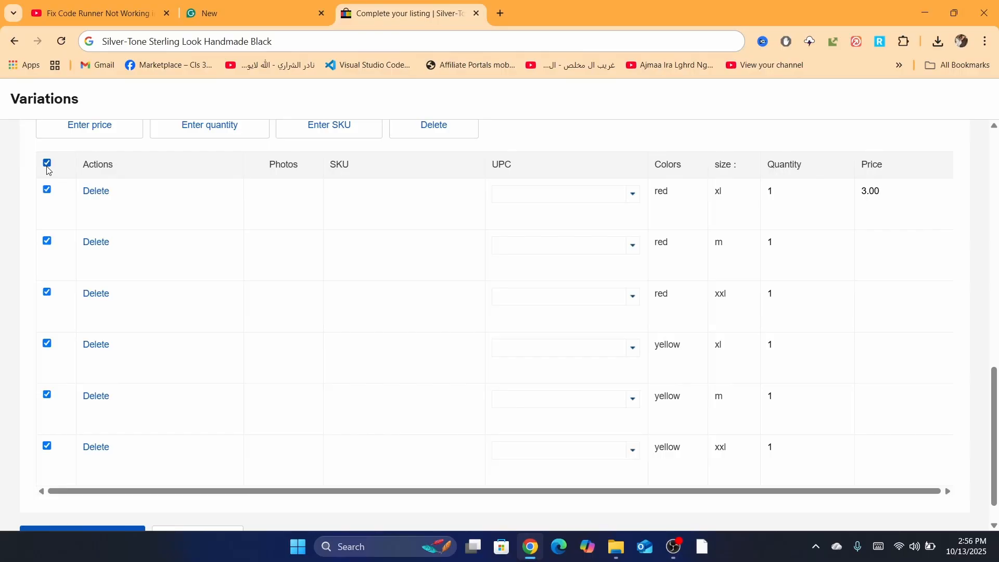
left_click(73, 130)
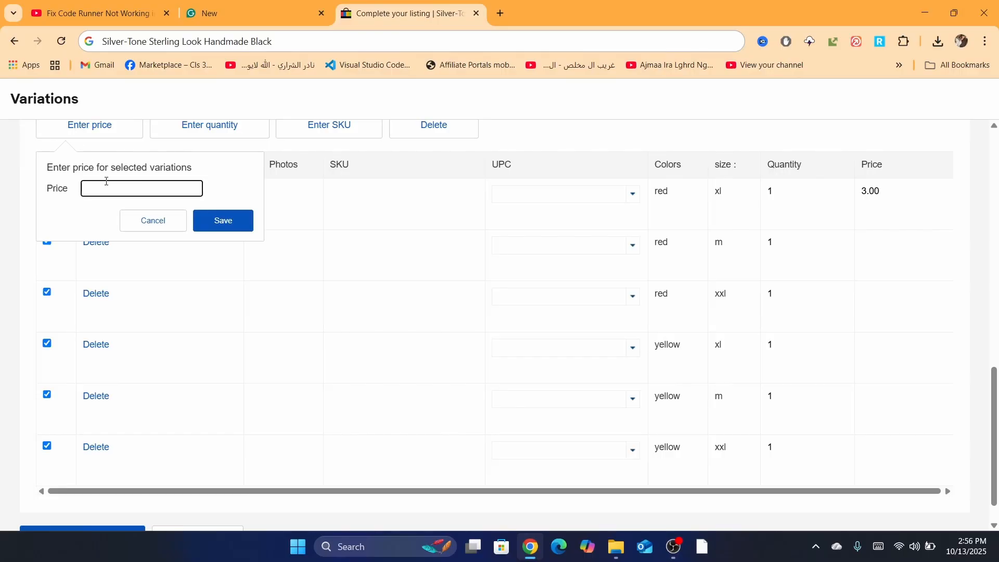
type("30")
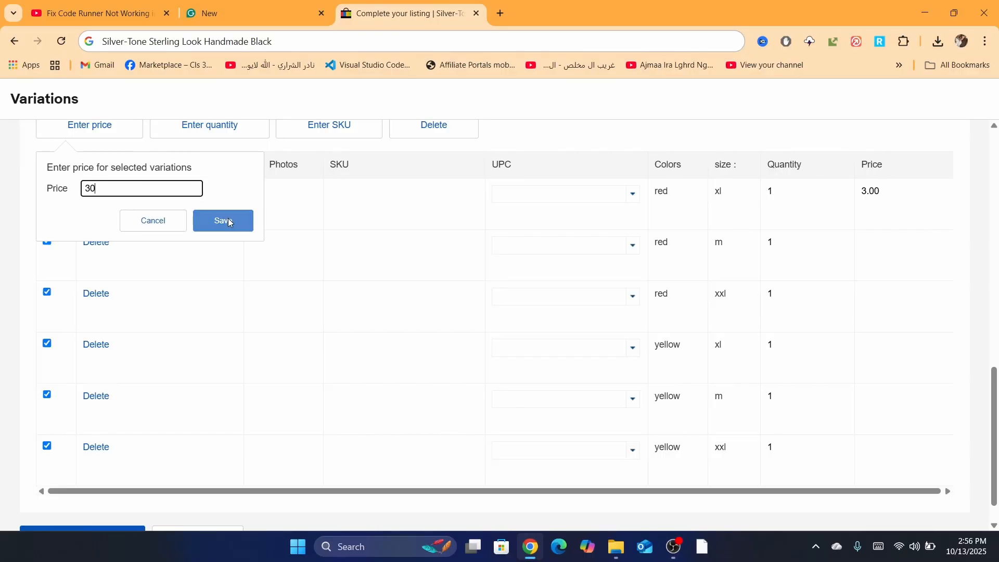
left_click(227, 221)
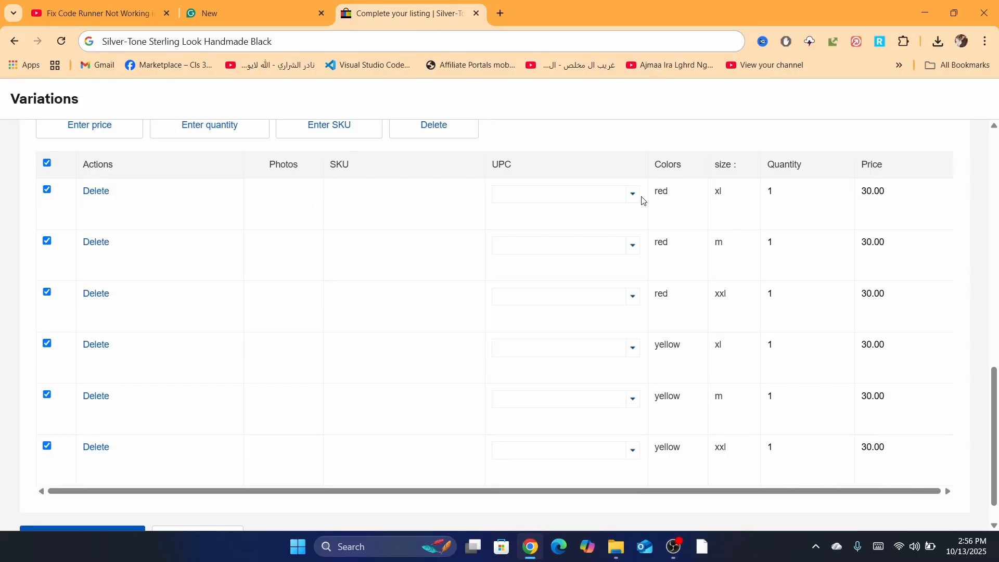
Step: Set the price of the red, size m variation to 40
double_click(874, 237)
type("40")
left_click(756, 124)
double_click(876, 292)
left_click(590, 110)
Step: Set the variation photos to change according to the Colors attribute
left_click_drag(997, 431, 996, 327)
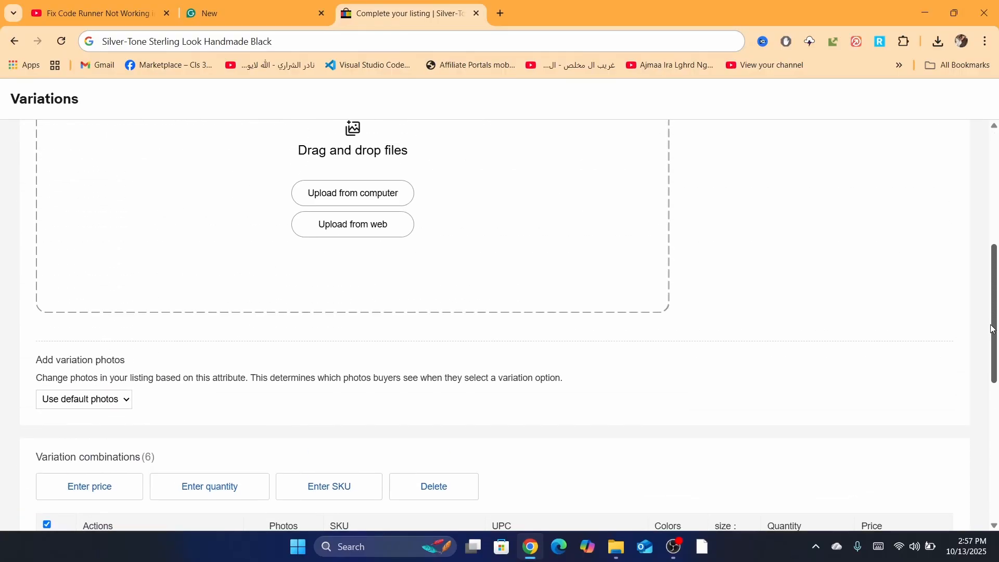
left_click(65, 408)
left_click(57, 432)
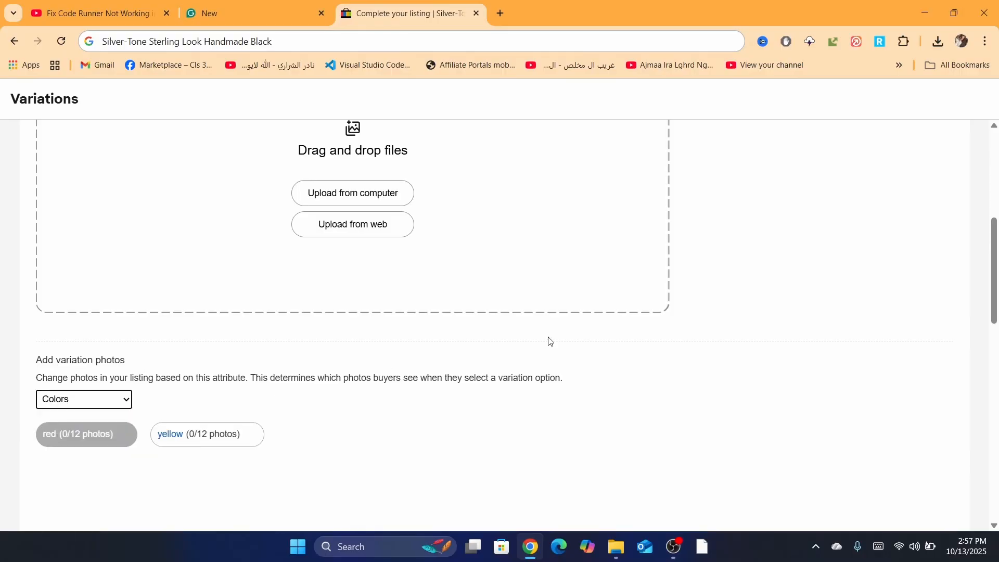
Step: Upload the image "My project copy 2test copy-3 (26)" from the computer as the photo for the yellow option
left_click_drag(997, 239, 998, 304)
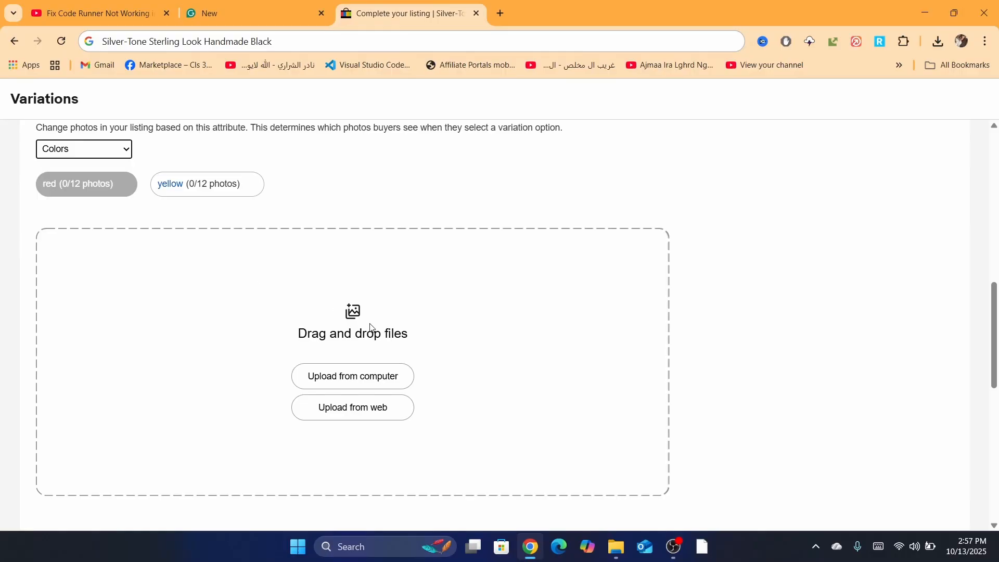
left_click(207, 188)
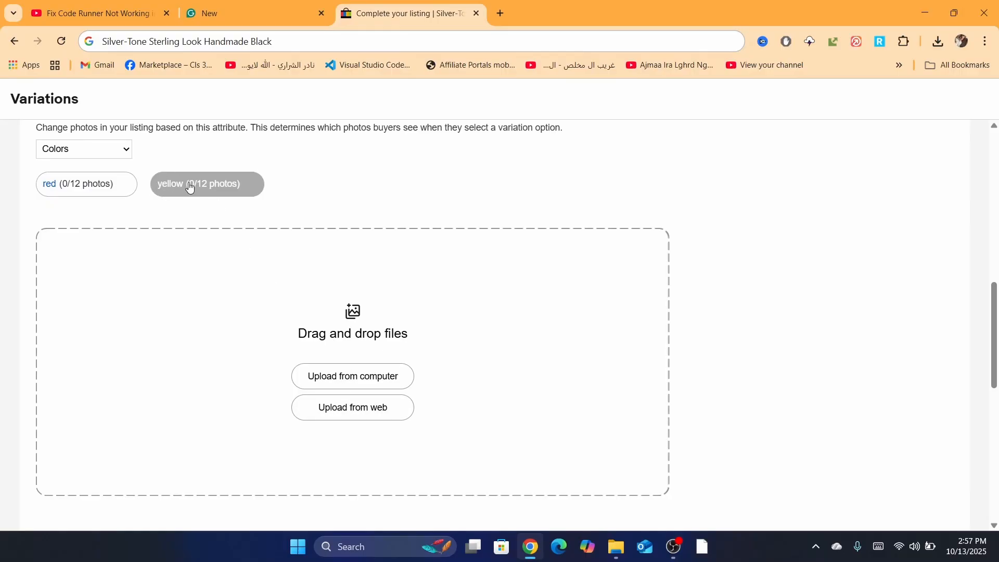
left_click(339, 371)
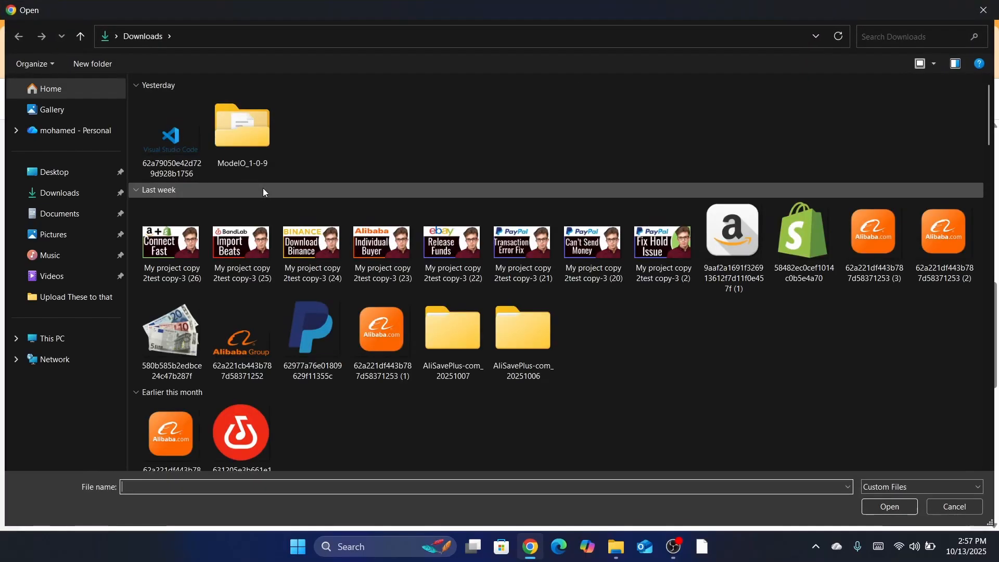
double_click(312, 254)
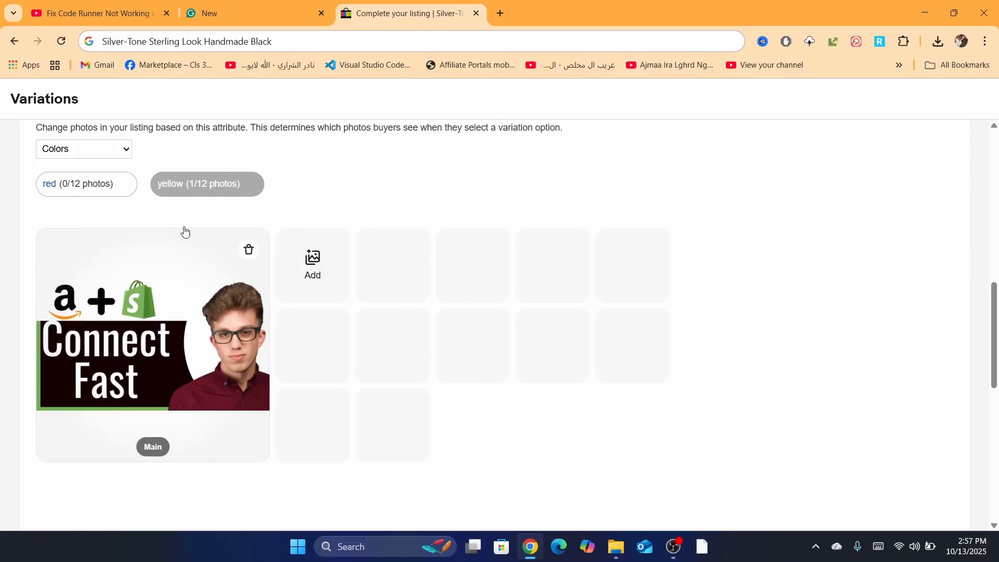
Step: Show the red option's photo area, then save the variations and return to the listing form
left_click(68, 191)
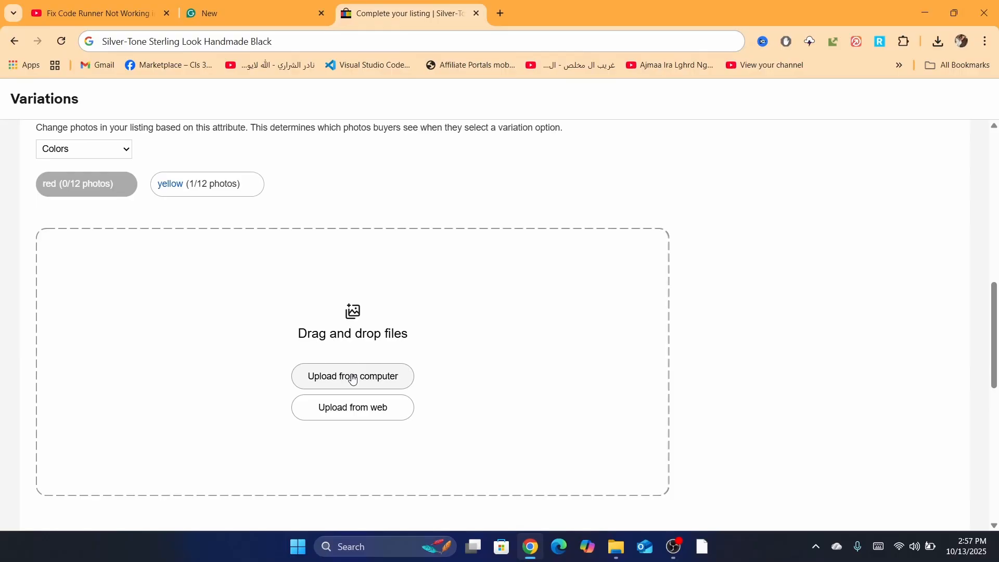
left_click_drag(994, 327, 993, 461)
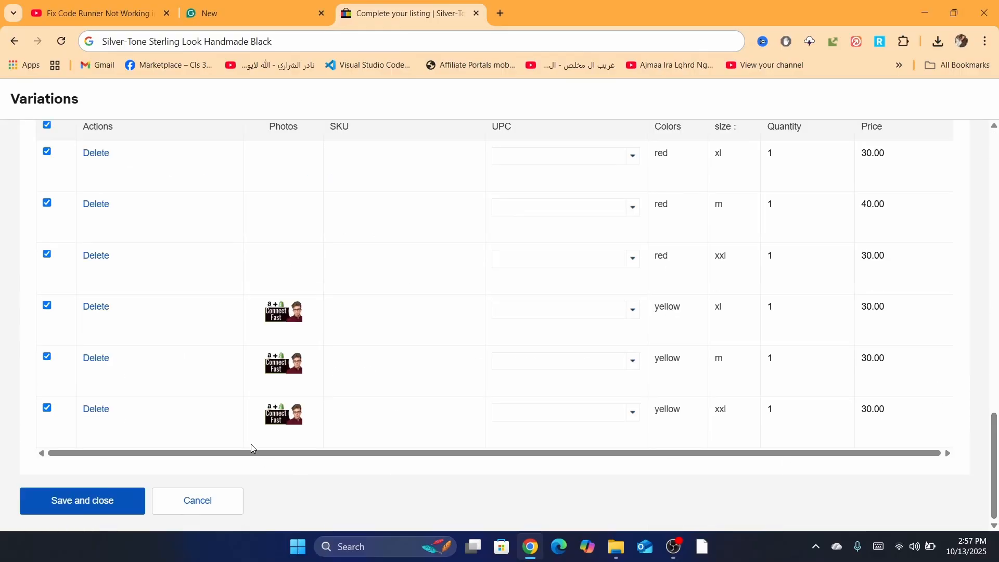
left_click(72, 497)
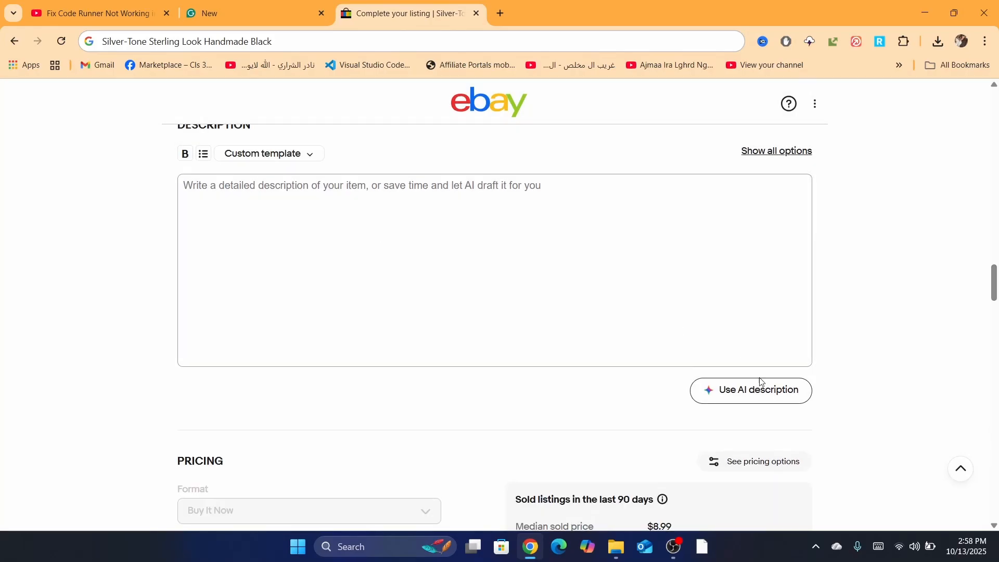
Step: Request an AI-written description for the item and go to the listing's final submission section
left_click(748, 398)
left_click_drag(995, 273, 976, 519)
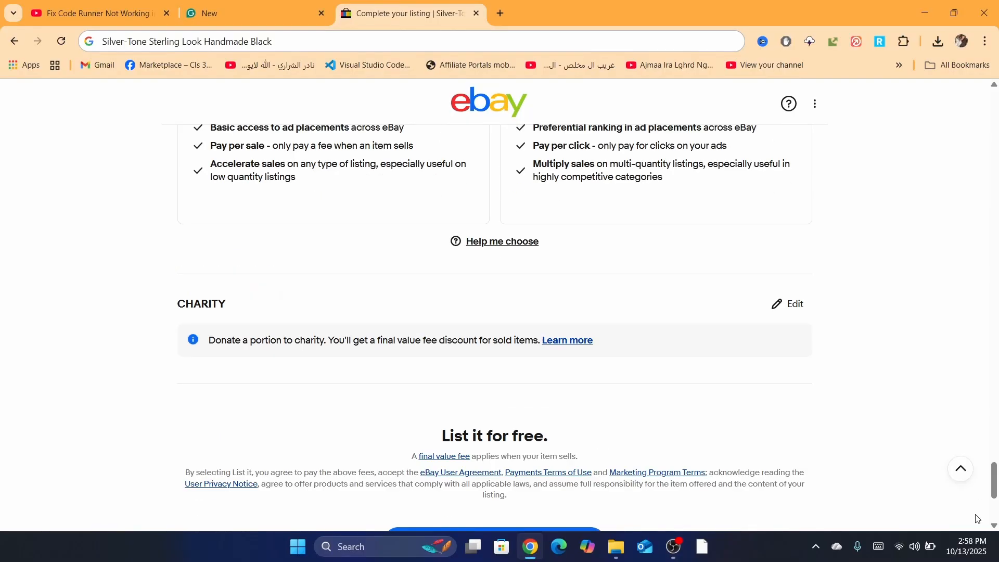
scroll(524, 302, "down", 5)
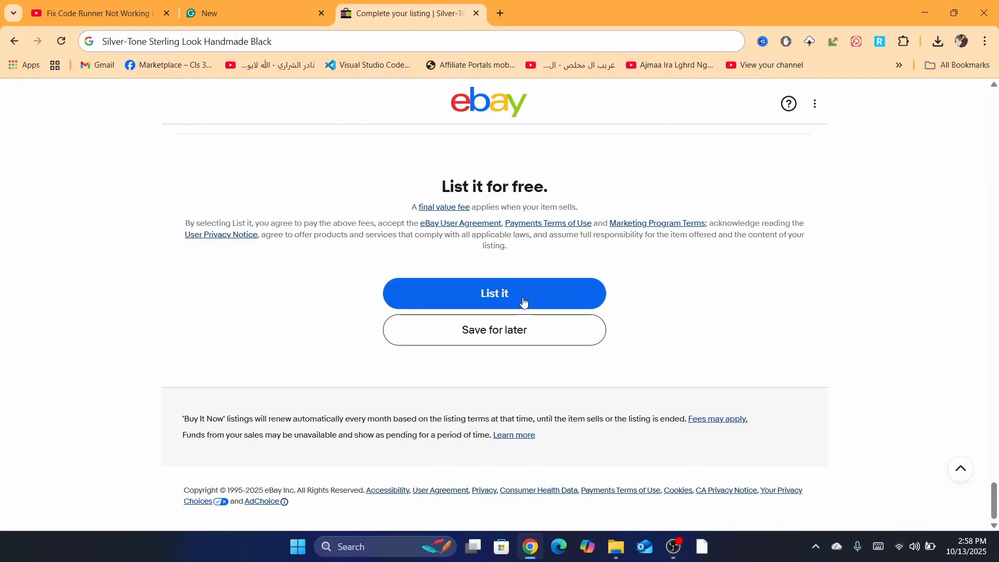